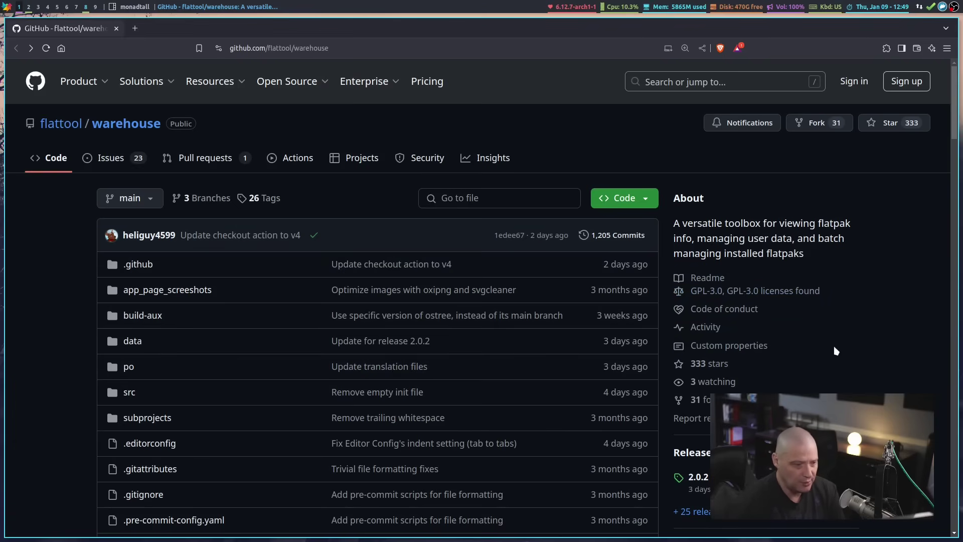
Step: Close the browser and launch Warehouse from the rofi launcher by searching 'warehouse'
scroll(834, 351, "down", 5)
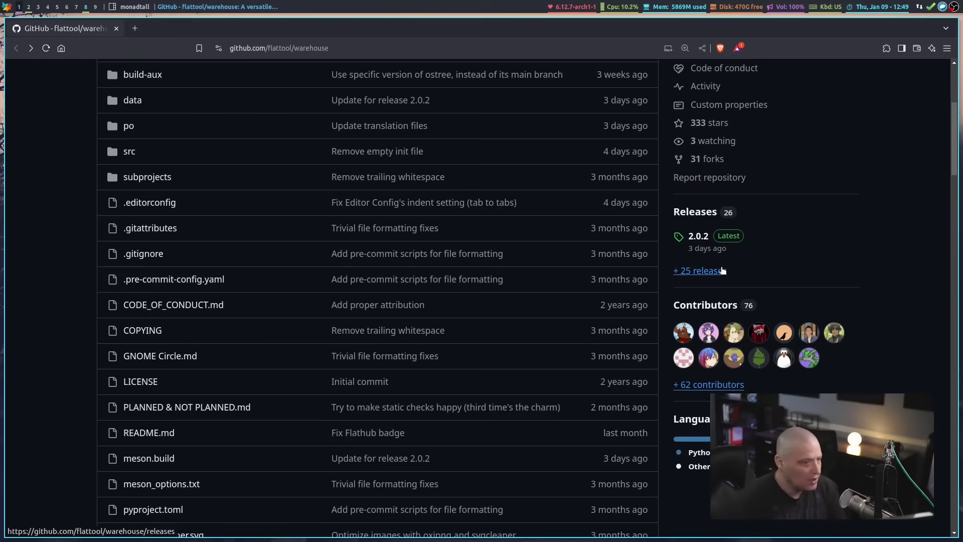
scroll(772, 256, "down", 3)
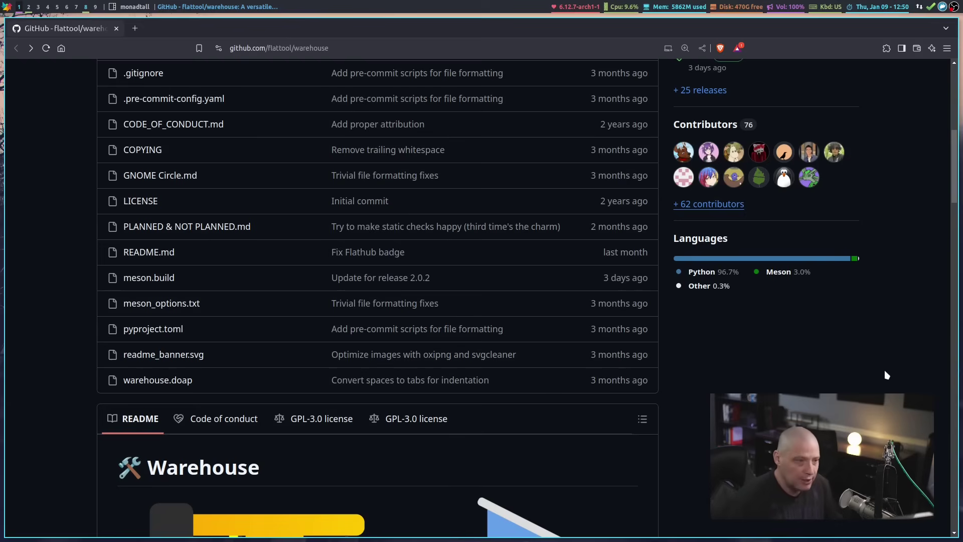
scroll(110, 254, "up", 7)
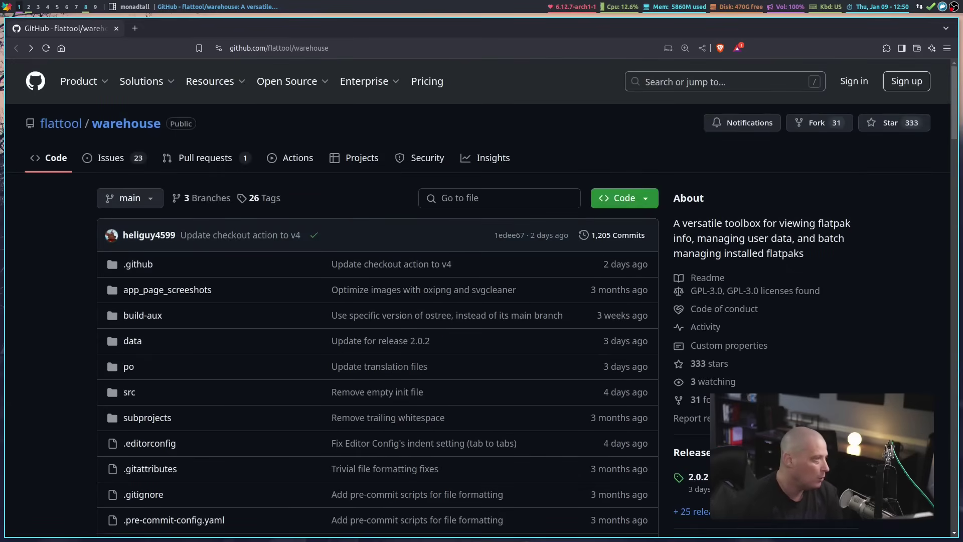
key("super+shift+c")
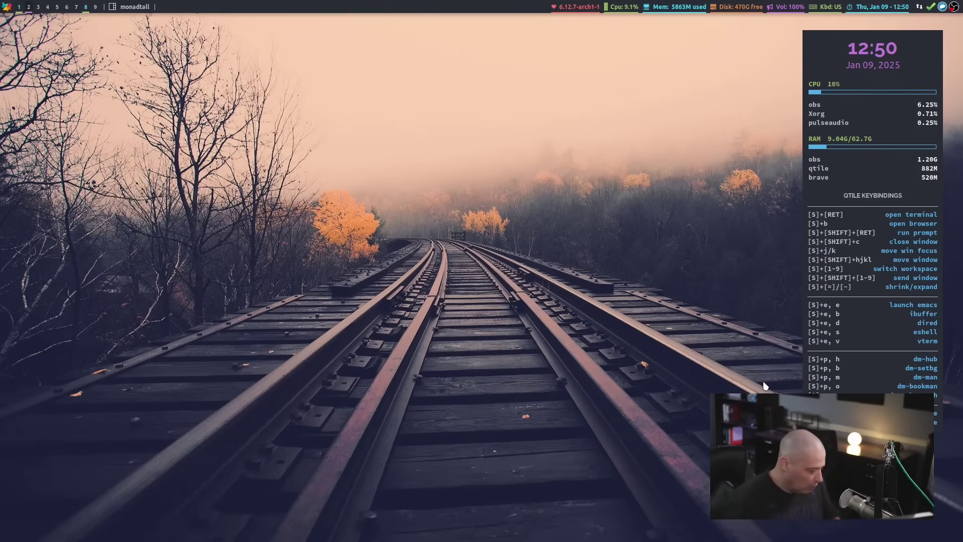
key("super+shift+Return")
type("w")
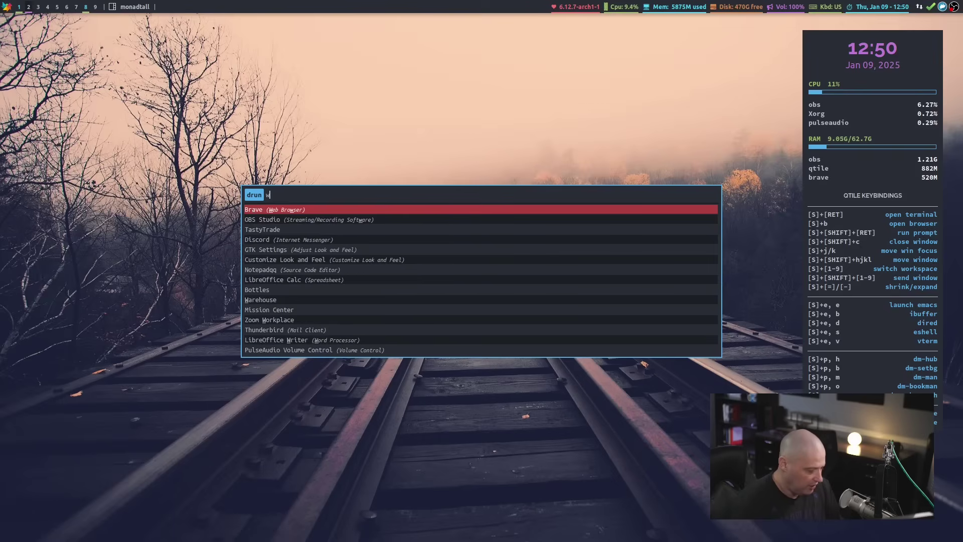
type("arehouse")
key("Return")
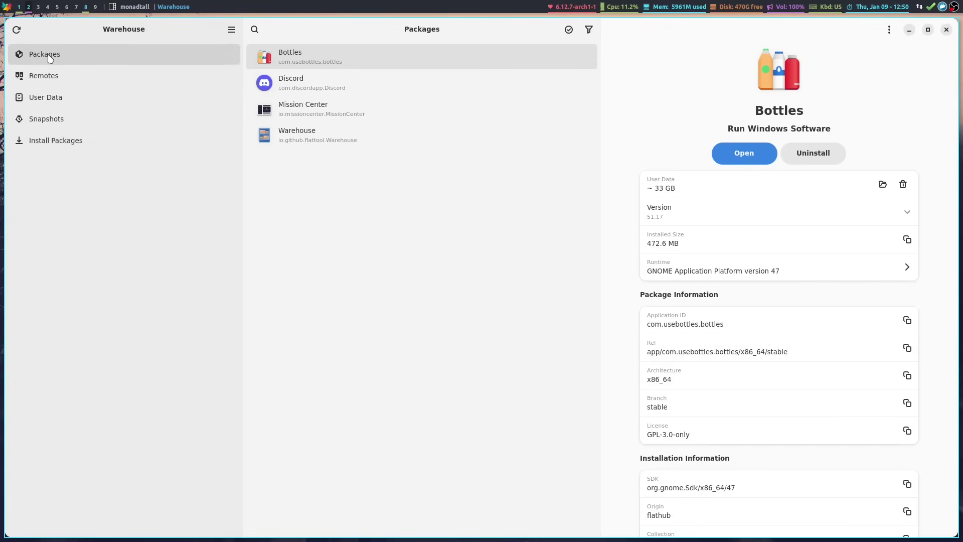
left_click(49, 76)
left_click(50, 97)
left_click(54, 120)
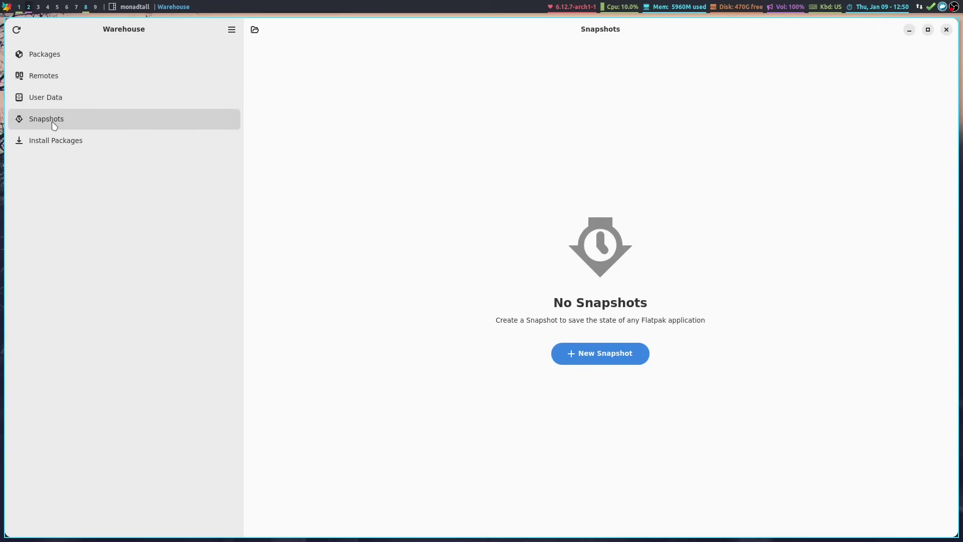
left_click(48, 142)
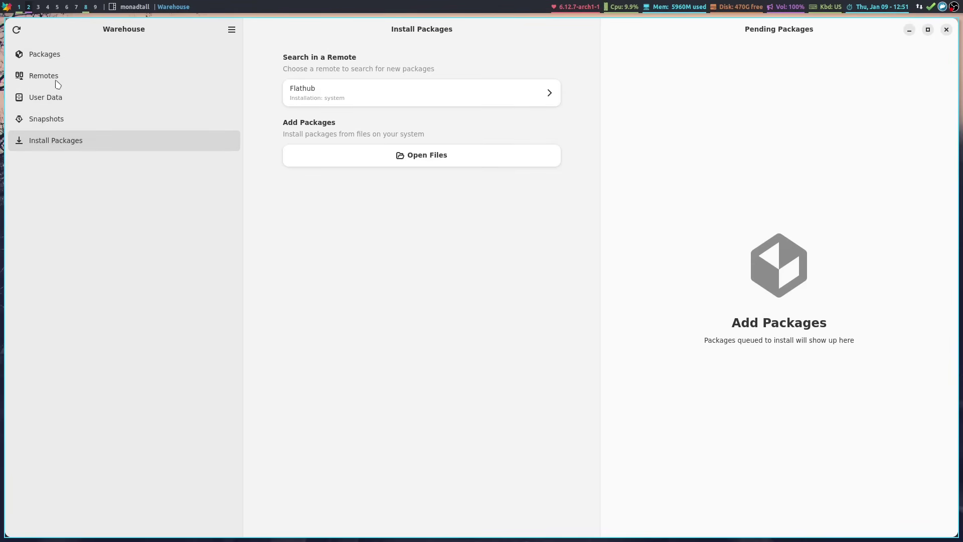
left_click(55, 60)
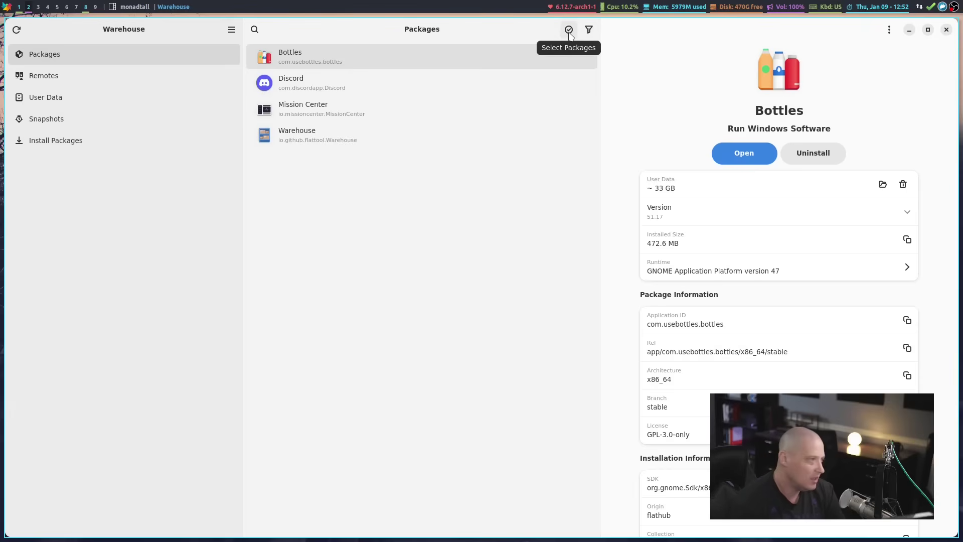
Step: Tick Discord in multi-package selection mode, leave that mode, and show the Filter Packages options
left_click(568, 30)
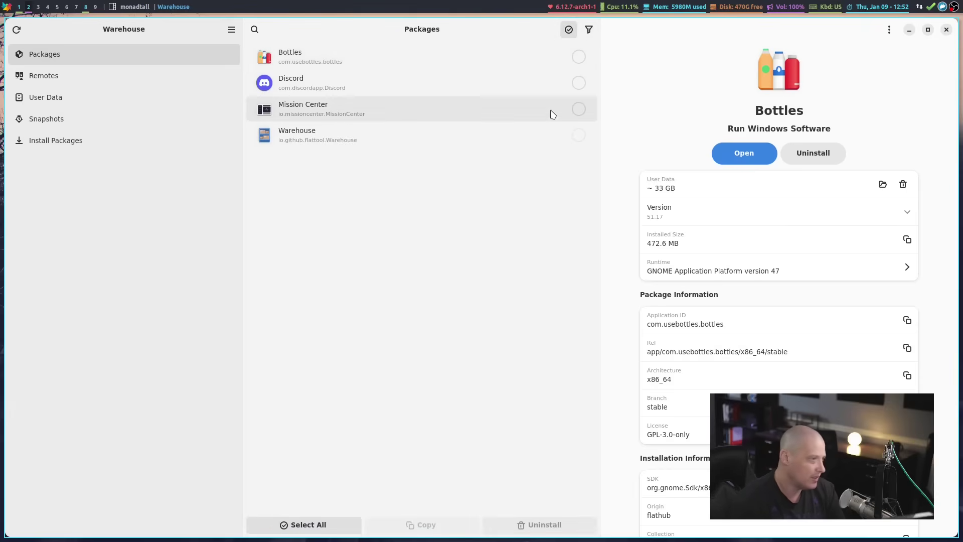
left_click(578, 83)
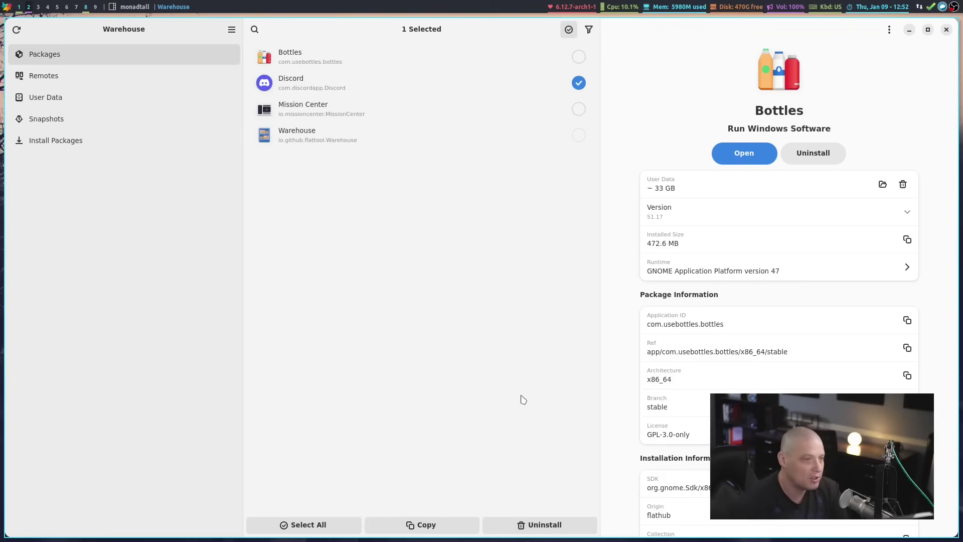
left_click(568, 29)
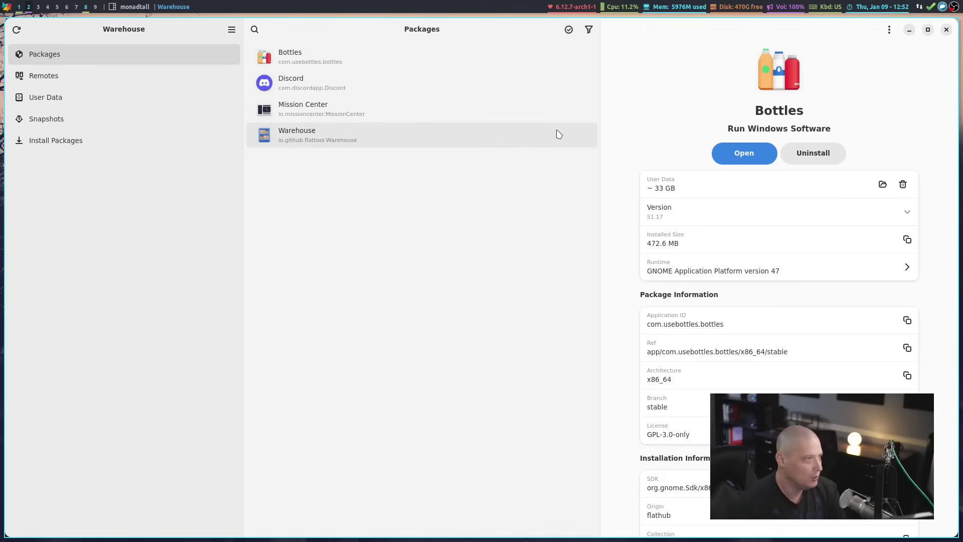
left_click(588, 29)
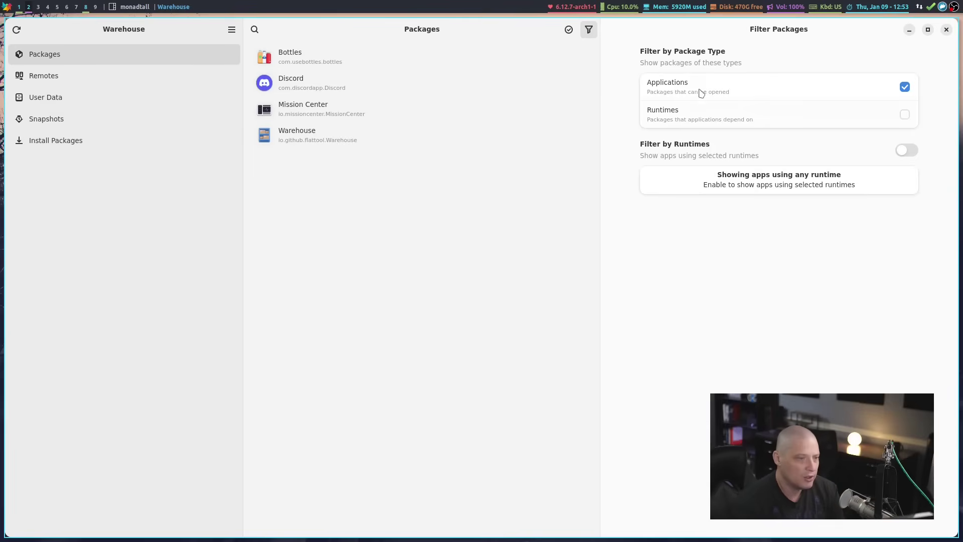
Step: Show Bottles' details and scroll through its package, installation and commit information
left_click(301, 61)
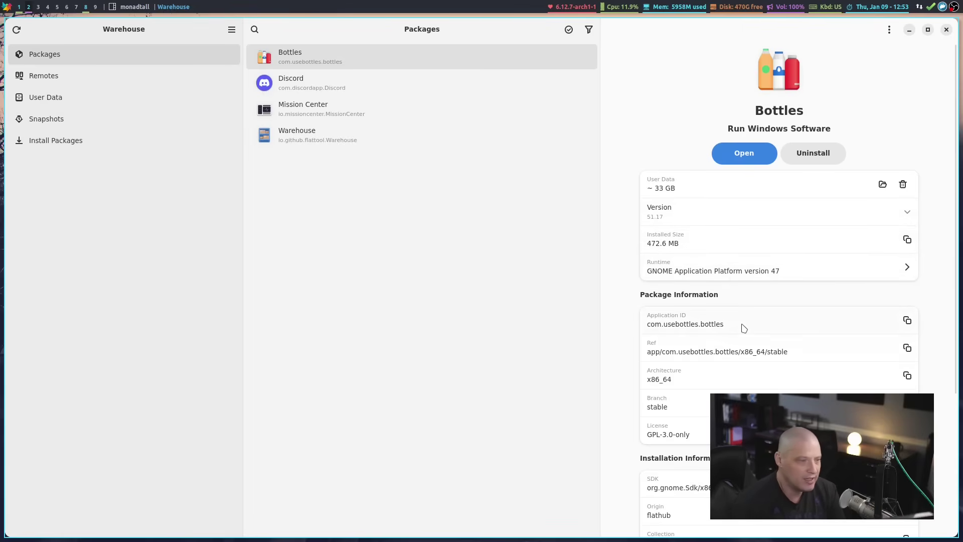
scroll(744, 327, "down", 2)
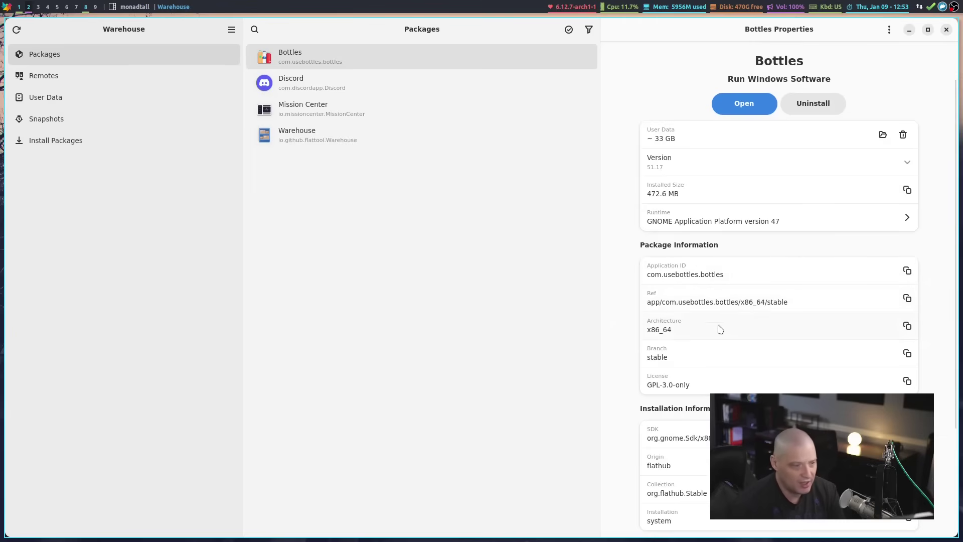
scroll(720, 329, "down", 4)
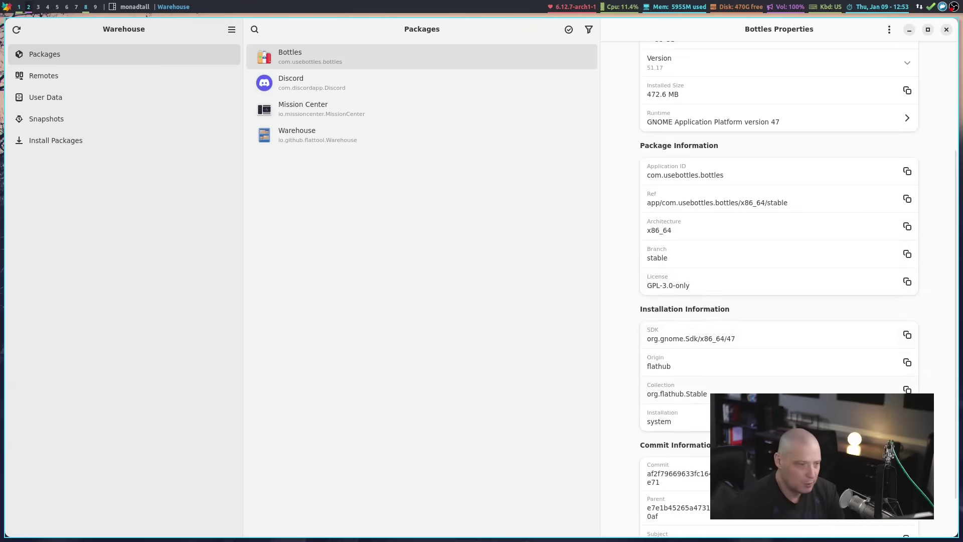
scroll(747, 368, "down", 2)
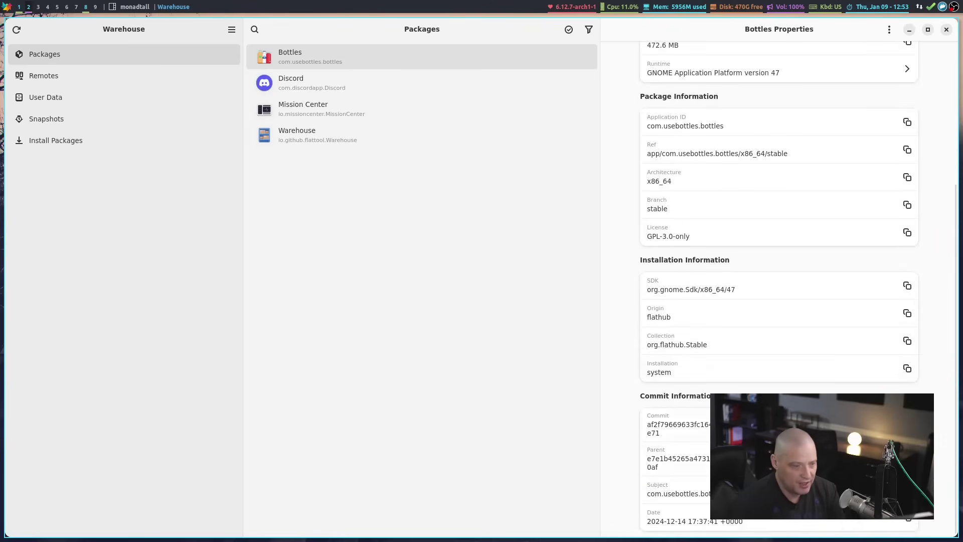
scroll(779, 281, "up", 8)
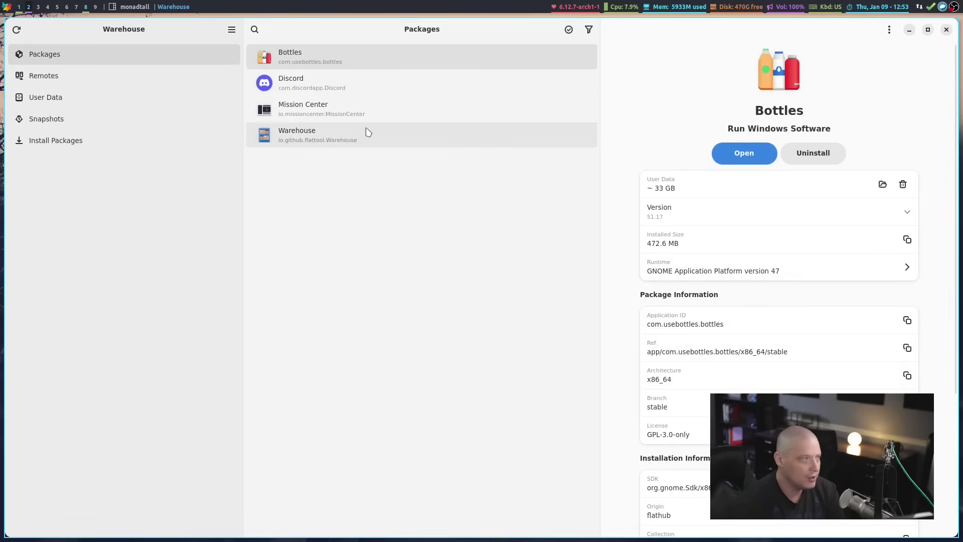
Step: View and close the About Warehouse window, then bring up the Keyboard Shortcuts list
left_click(231, 31)
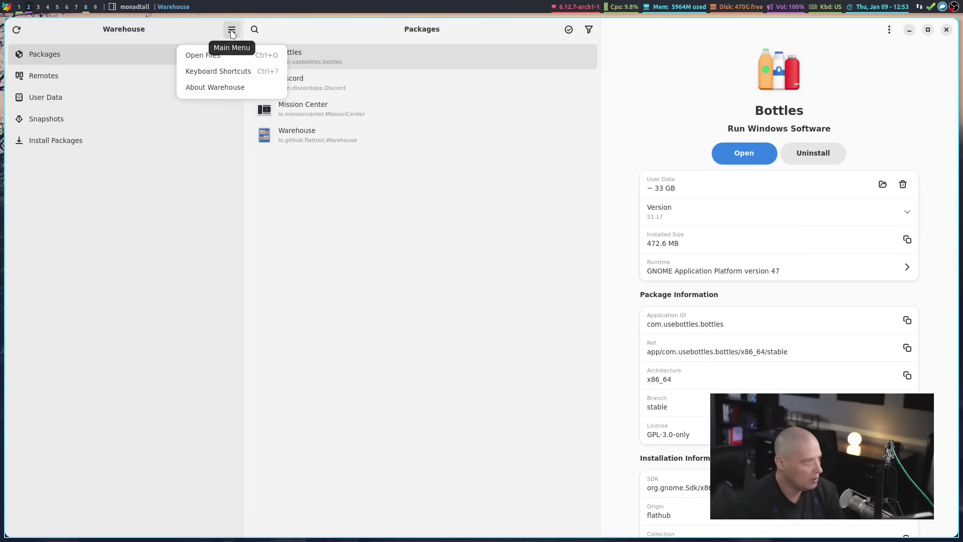
left_click(242, 89)
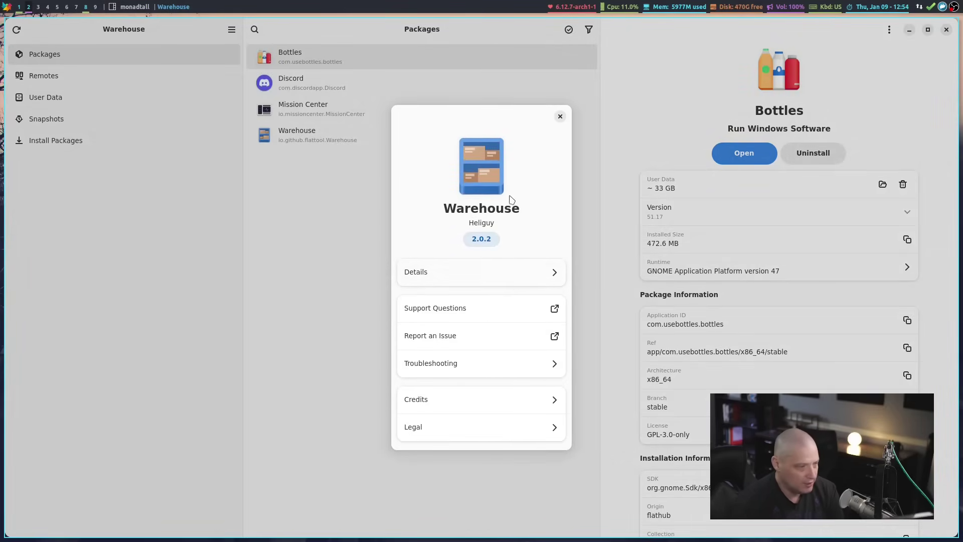
left_click(560, 118)
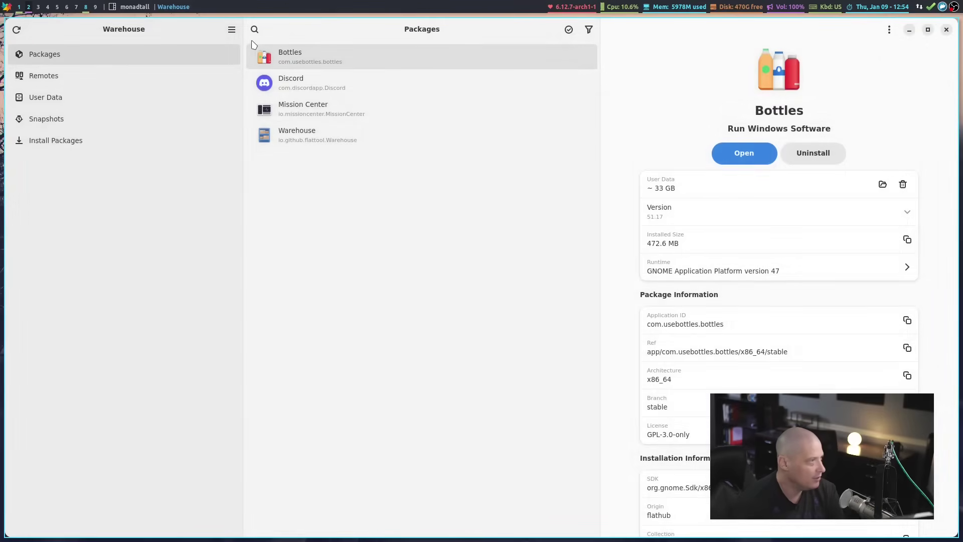
left_click(231, 31)
left_click(221, 73)
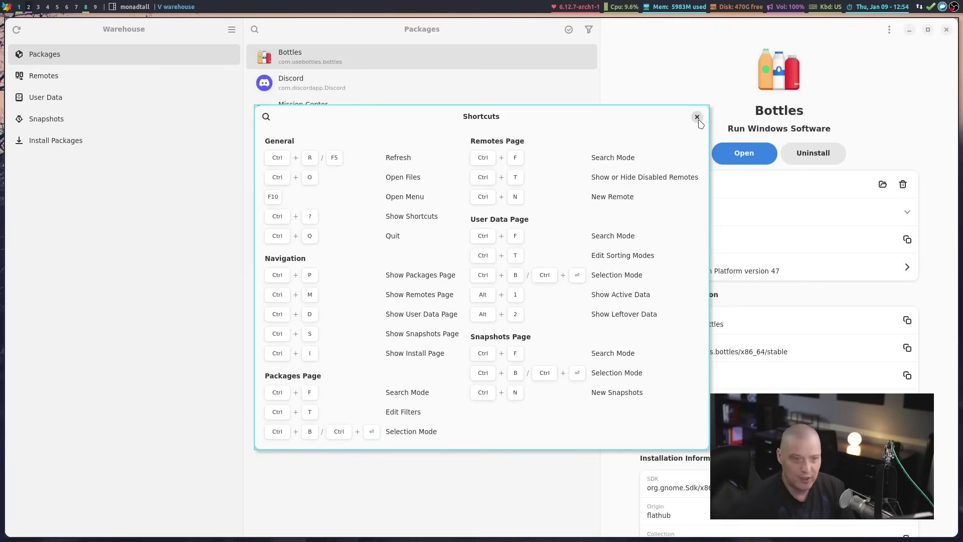
Step: Close the Keyboard Shortcuts window to return to the Bottles details
left_click(697, 117)
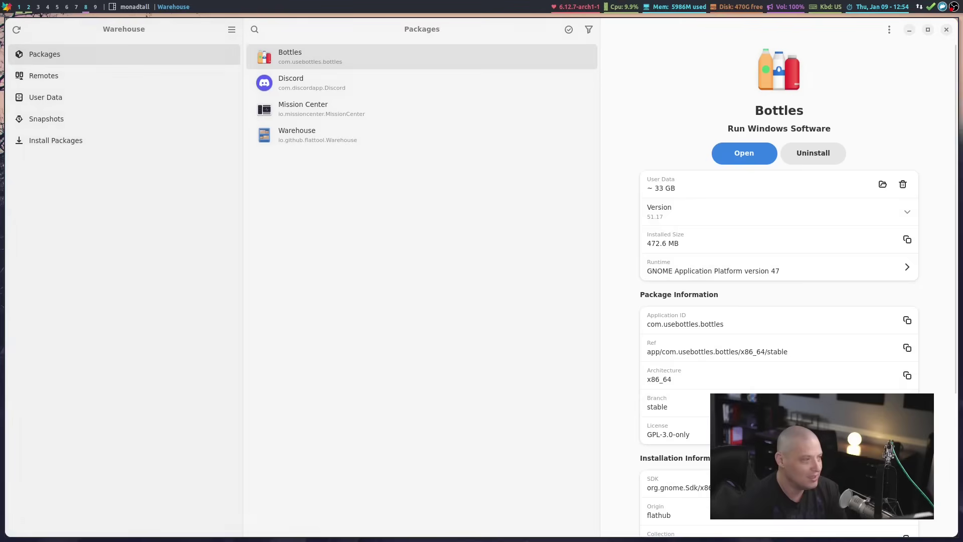
Step: From Bottles' actions menu, dismiss the Show Details app chooser and view its snapshots instead
left_click(889, 30)
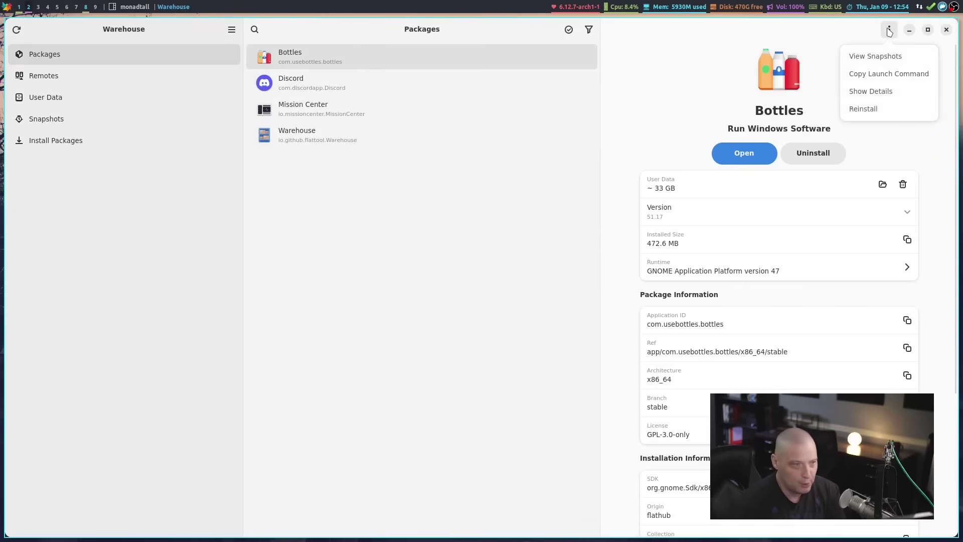
left_click(875, 98)
left_click(372, 186)
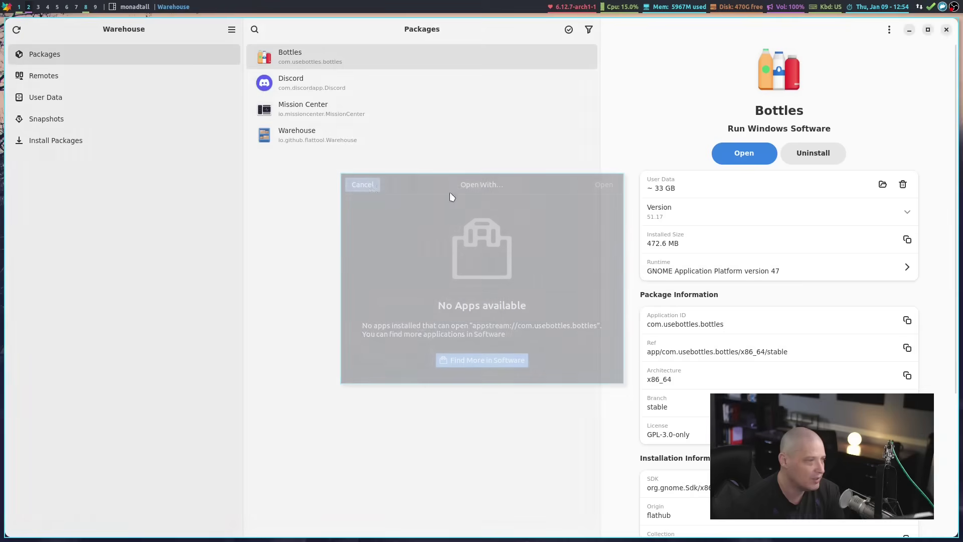
left_click(889, 30)
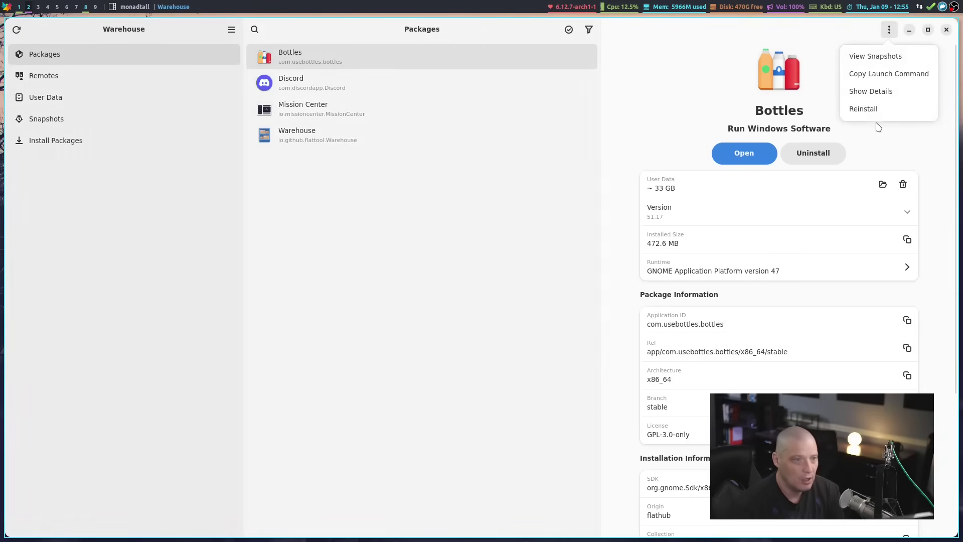
left_click(897, 62)
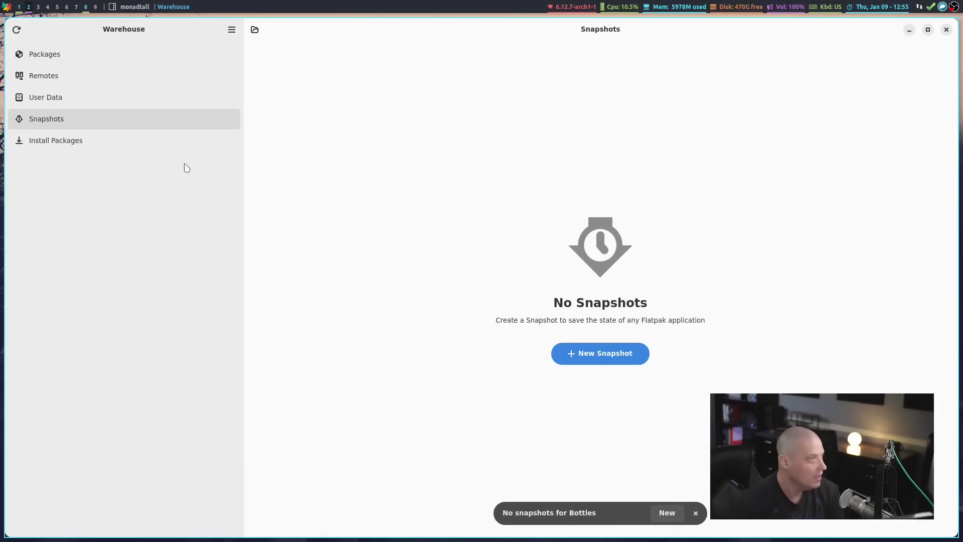
left_click(45, 55)
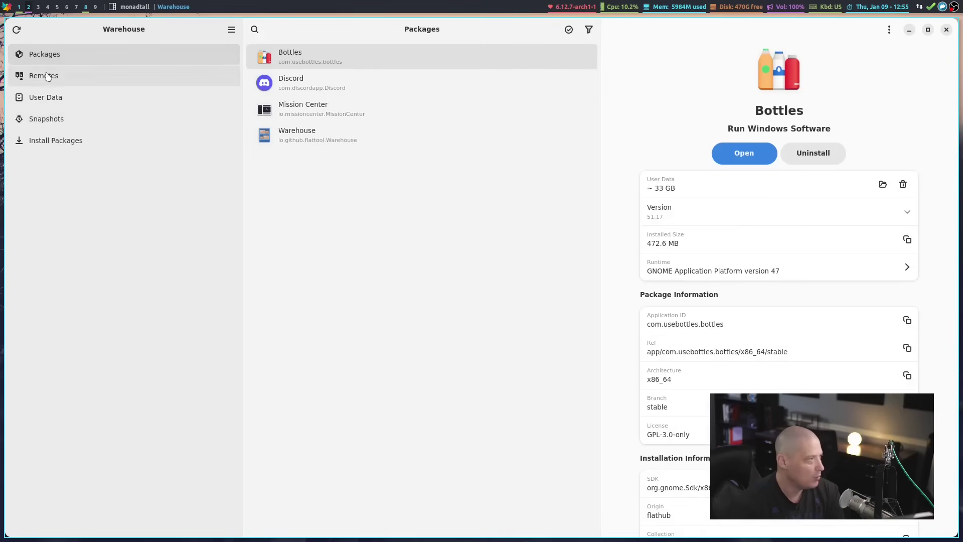
left_click(46, 76)
left_click(53, 103)
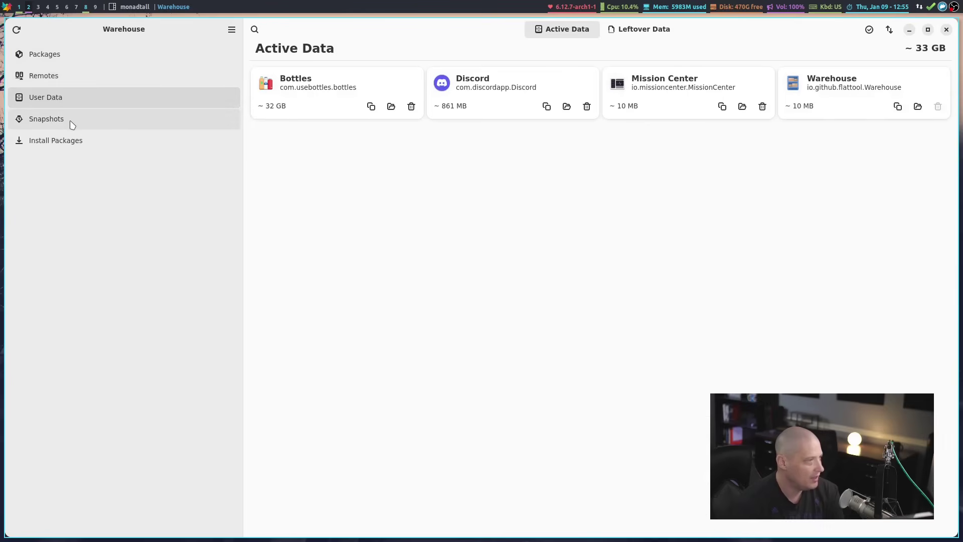
left_click(71, 124)
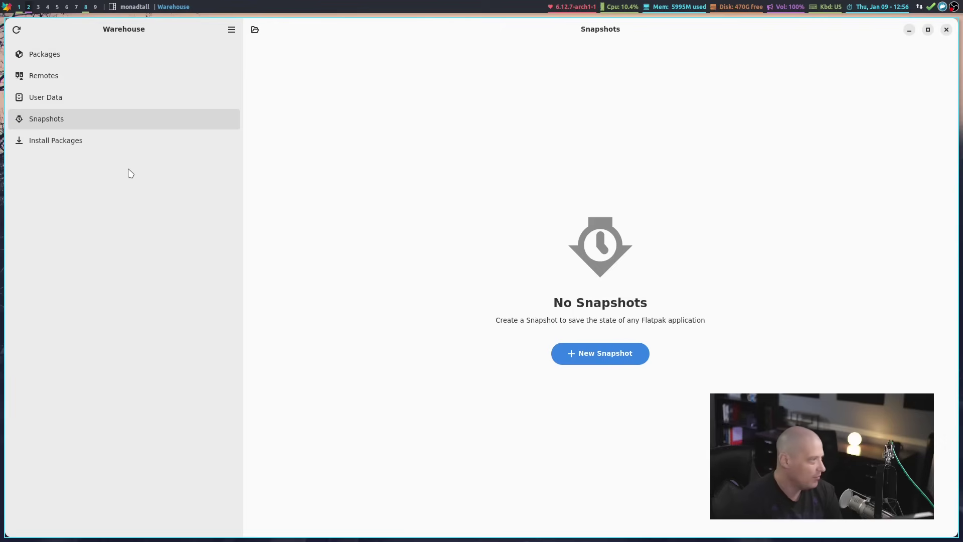
Step: Trash the roughly 9 MB of leftover Studio data under User Data's Leftover Data tab
left_click(58, 100)
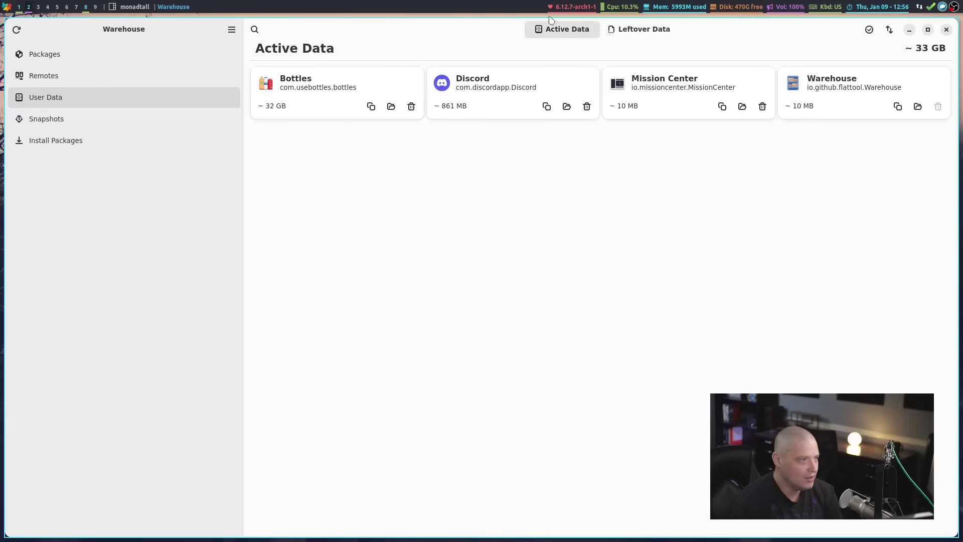
left_click(642, 33)
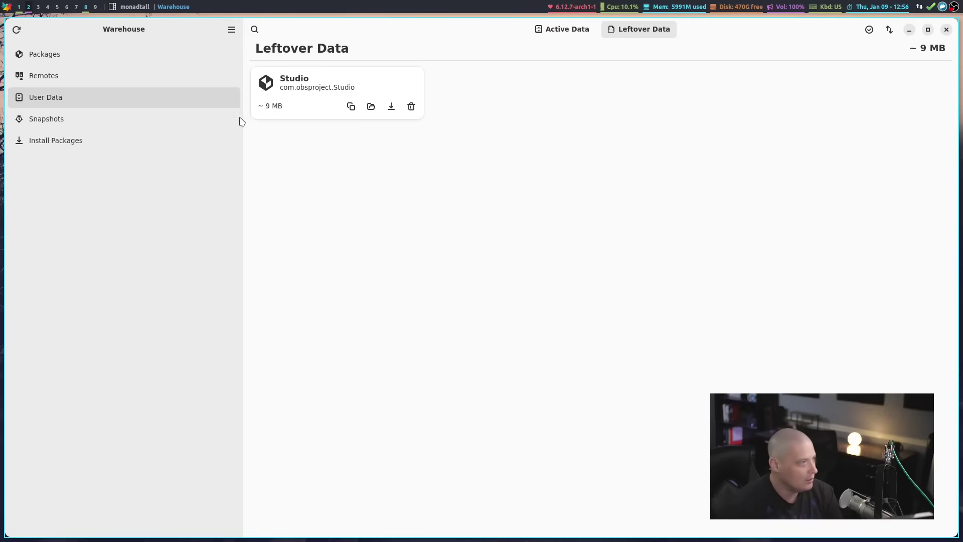
left_click(412, 107)
left_click(516, 298)
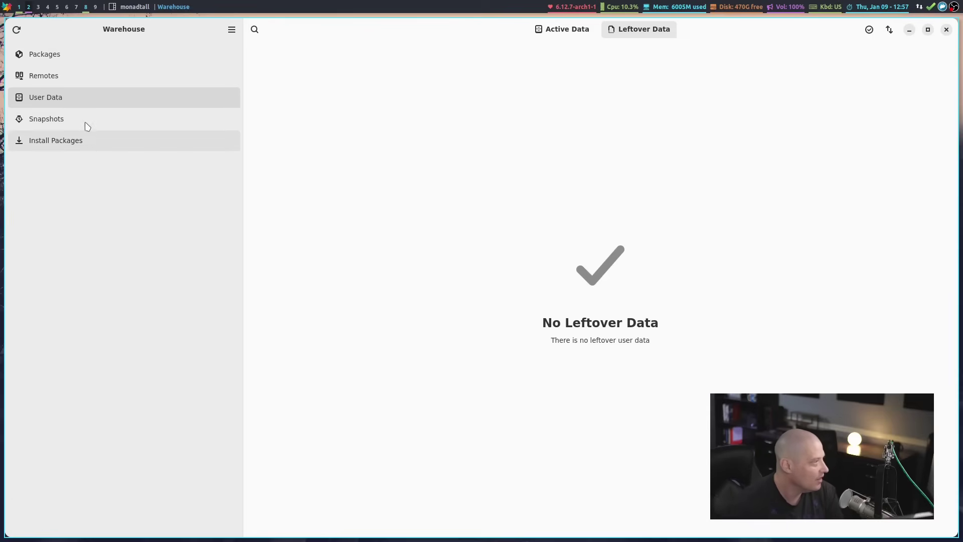
Step: Go to the Remotes page showing Flathub and popular remotes like AppCenter and Fedora
left_click(59, 77)
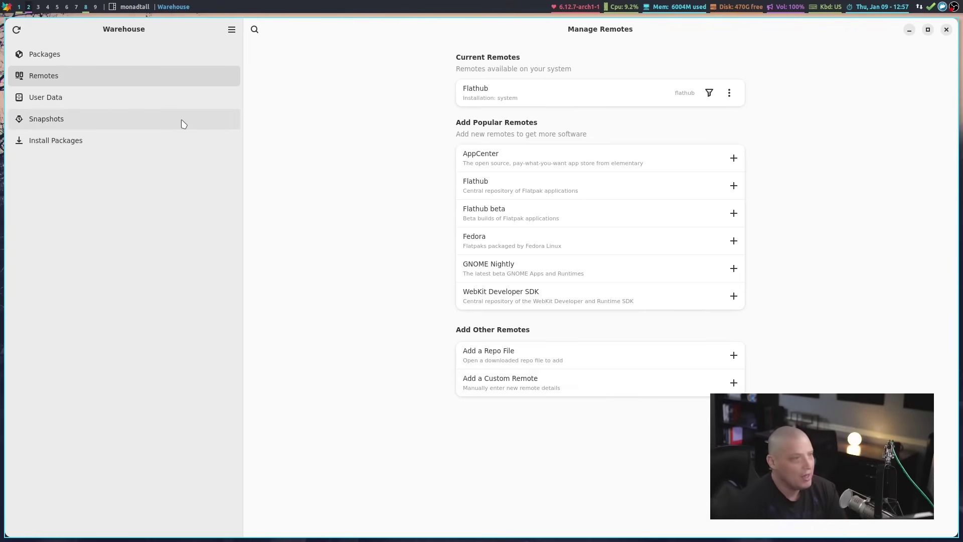
Step: Search Flathub for 'zoom', queue Zoom 6.3.0.5527 for installation, and clear the search
left_click(106, 148)
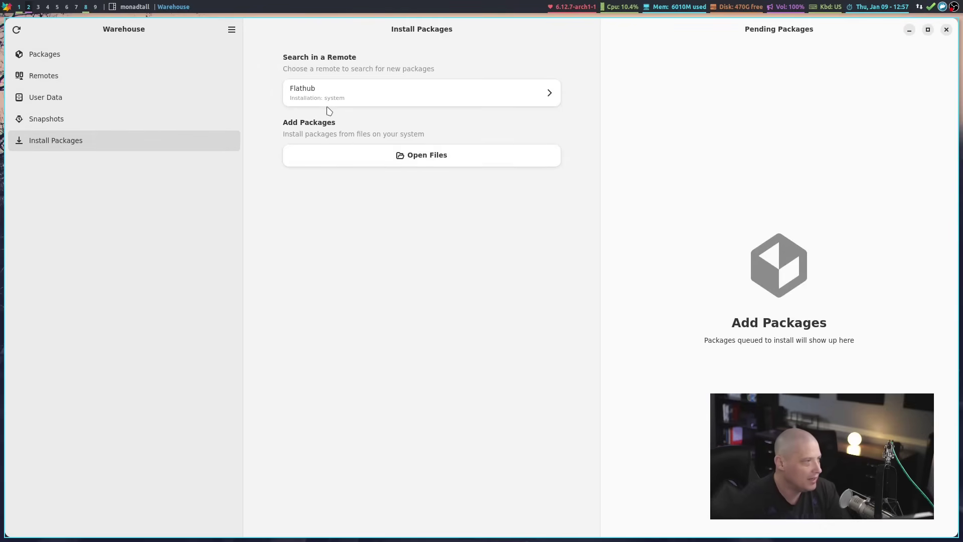
left_click(364, 103)
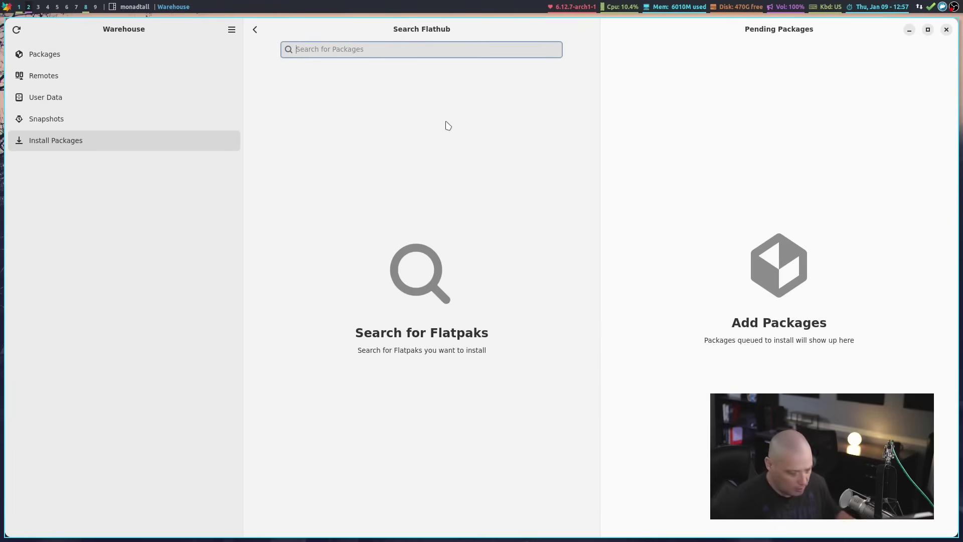
type("zoom")
key("BackSpace")
key("BackSpace")
key("BackSpace")
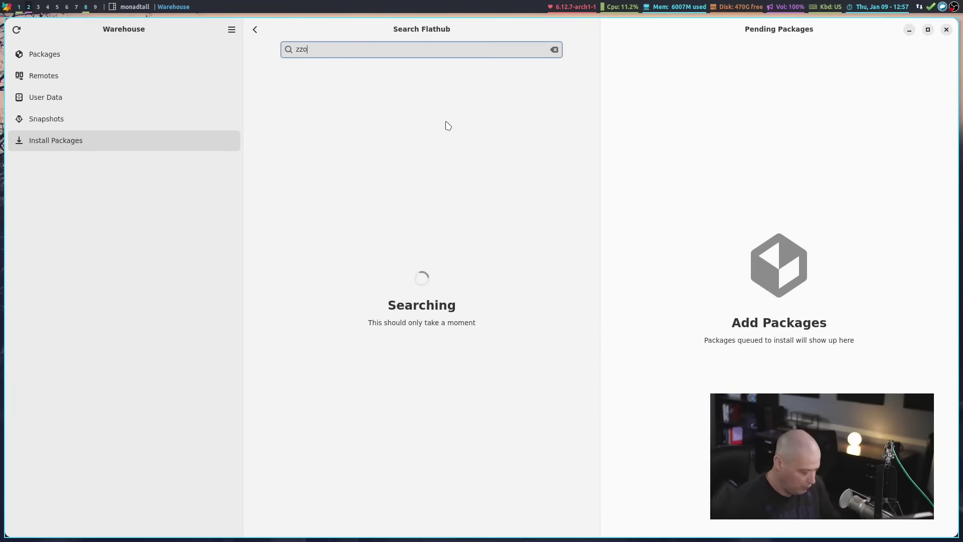
type("oom")
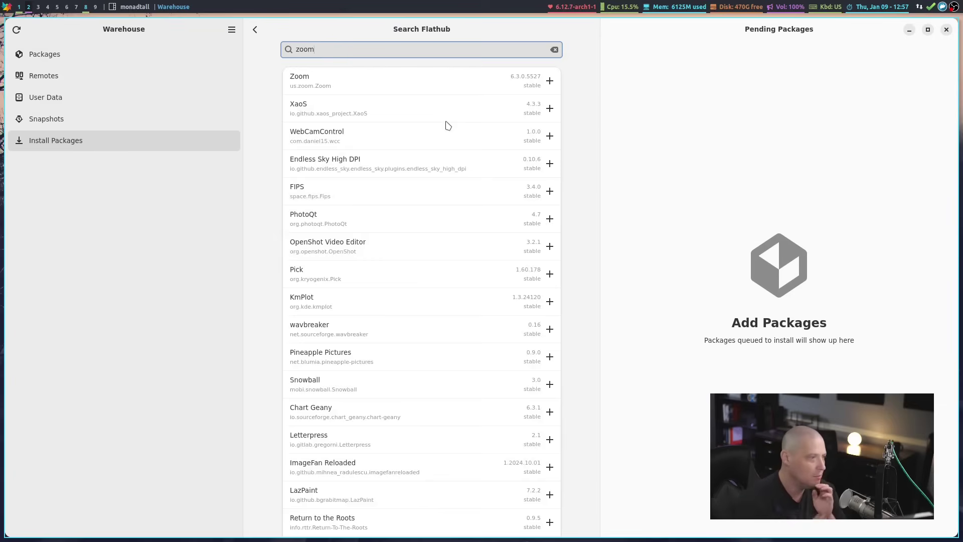
left_click(346, 81)
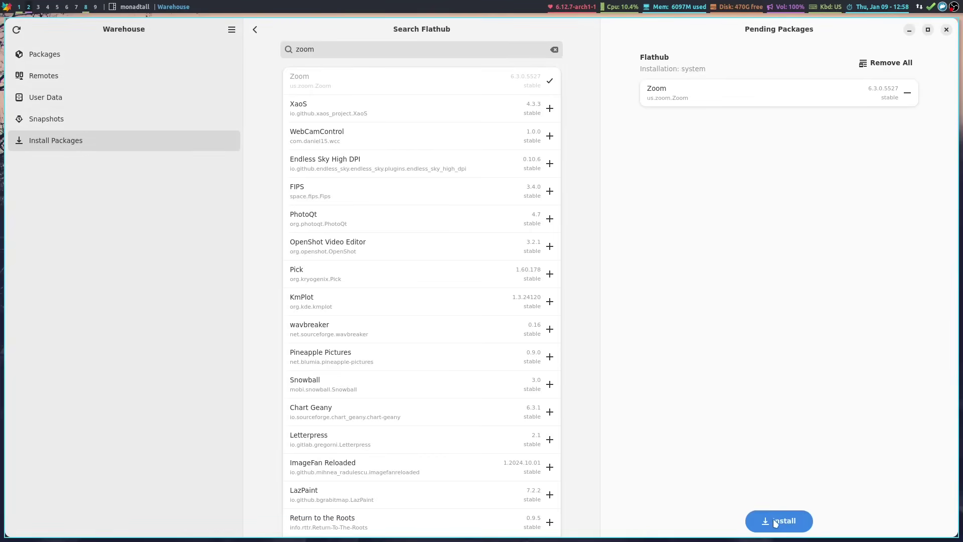
left_click(554, 49)
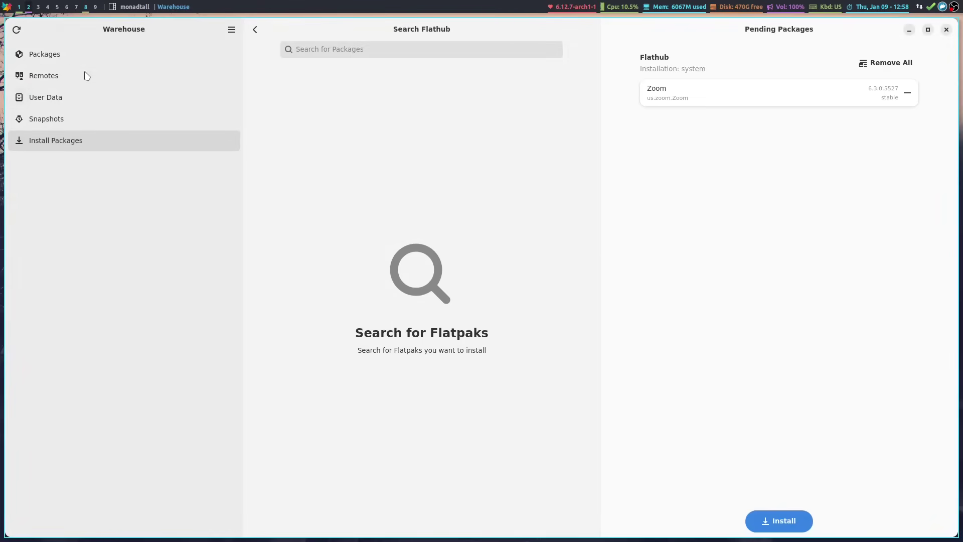
Step: Return to the Packages page listing Bottles, Discord, Mission Center and Warehouse
left_click(24, 56)
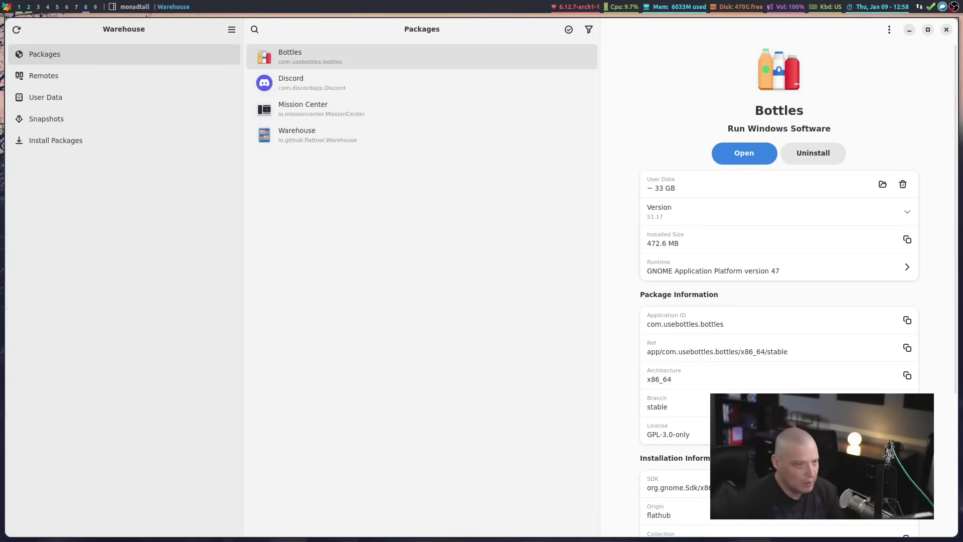
Step: Close the Warehouse window with the Super+Shift+C shortcut, returning to the railway desktop
key("super+shift+c")
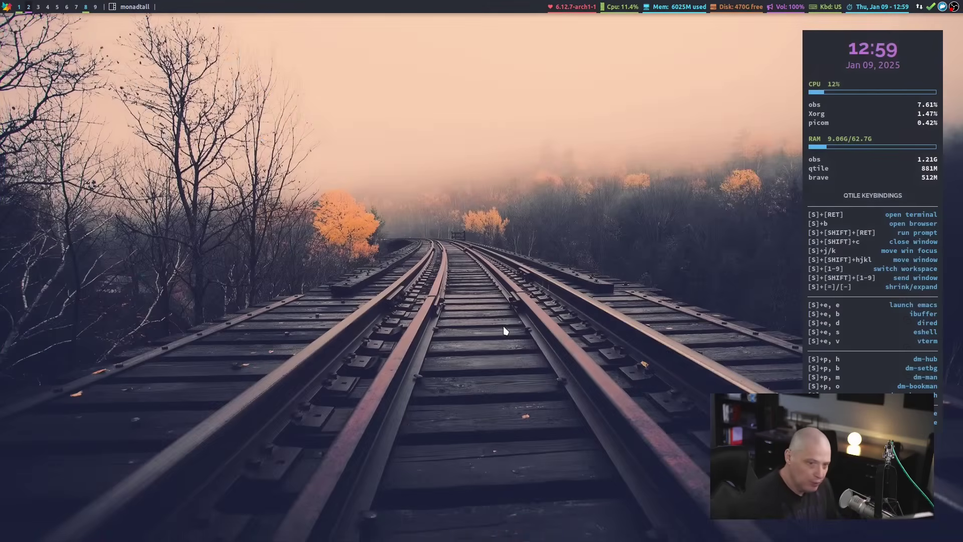